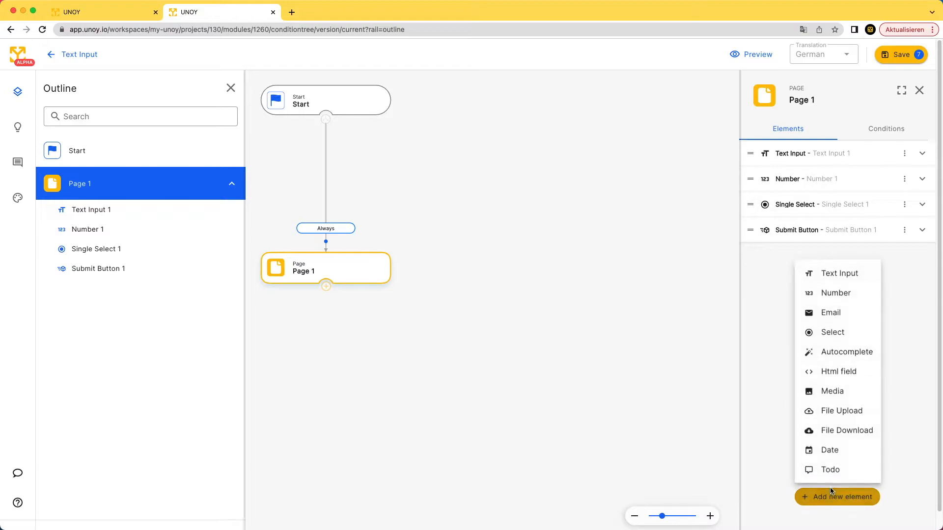
Choose Html field from the Add new element list to add Html field 1 before Submit Button 1.
{"action": "left_click", "coordinate": [846, 372]}
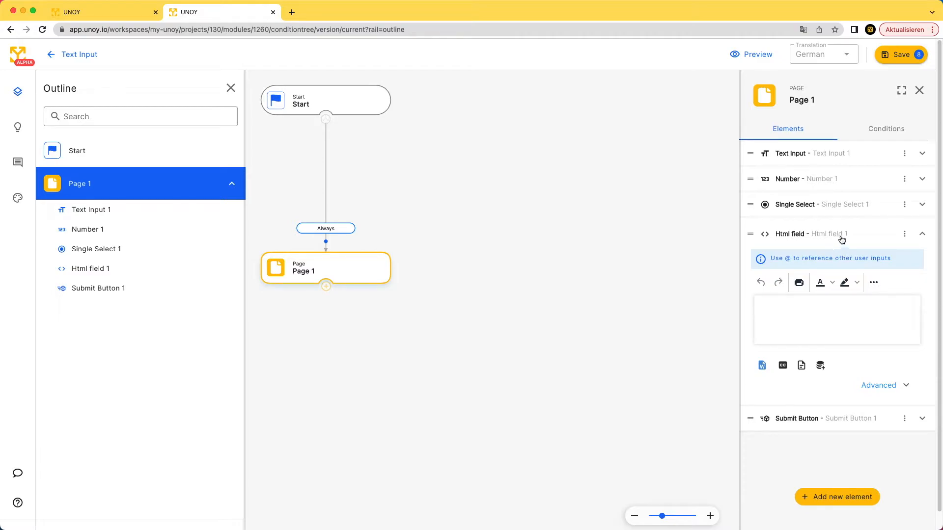
Rename Html field 1 to 'New Name' and write 'This is what your users will see.' in it.
{"action": "double_click", "coordinate": [840, 234]}
{"action": "type", "text": "New Name"}
{"action": "left_click", "coordinate": [845, 306]}
{"action": "type", "text": "This is what your users will see."}
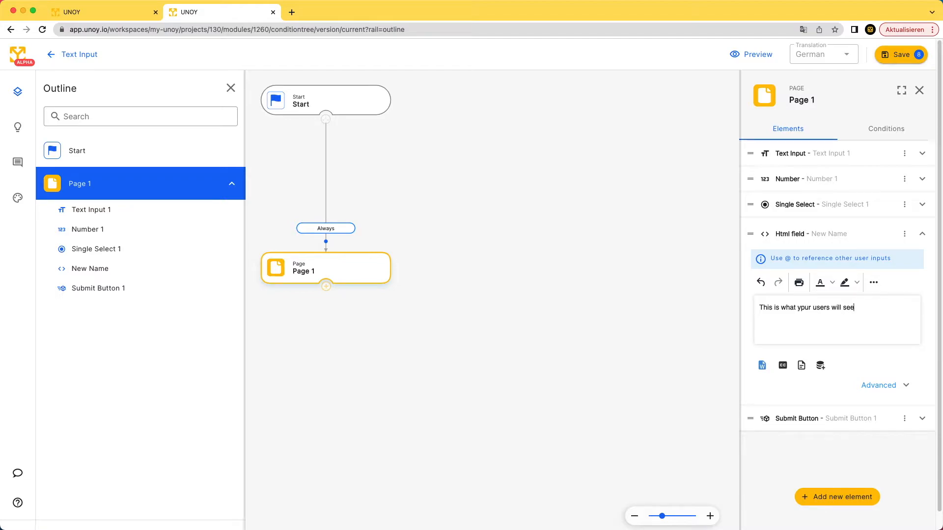
{"action": "left_click", "coordinate": [805, 309]}
Select the whole sentence and colour it dark red.
{"action": "triple_click", "coordinate": [827, 307]}
{"action": "left_click", "coordinate": [832, 283]}
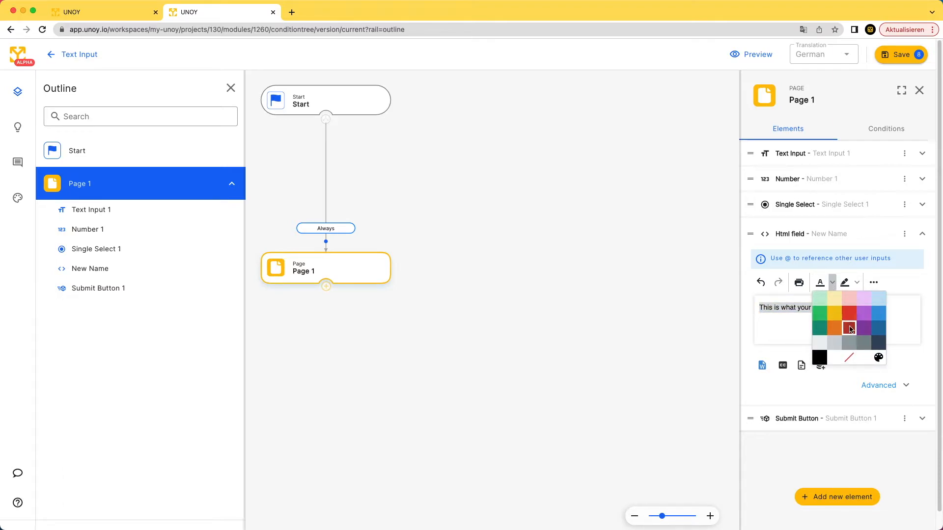
{"action": "left_click", "coordinate": [849, 328]}
{"action": "left_click", "coordinate": [860, 317]}
{"action": "left_click", "coordinate": [857, 282]}
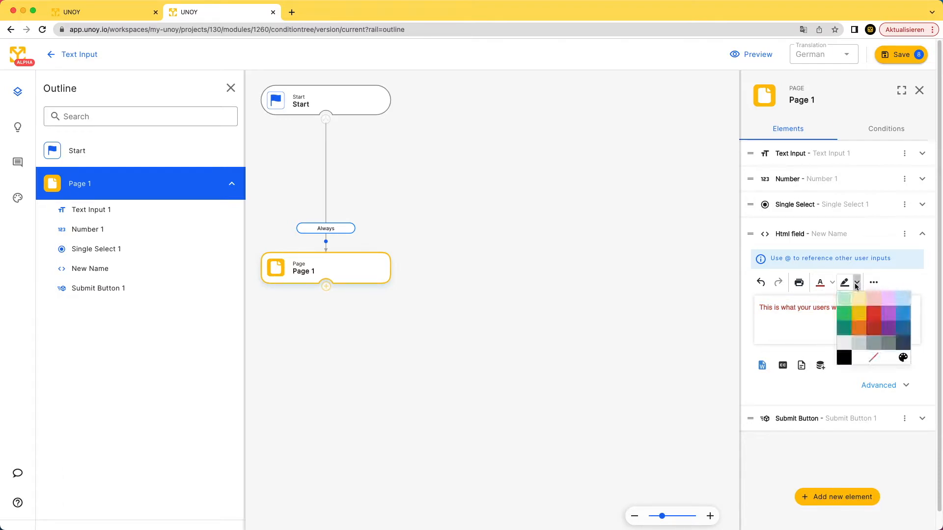
{"action": "left_click", "coordinate": [836, 314]}
Format the sentence as a centre-aligned Heading 4.
{"action": "left_click", "coordinate": [874, 283]}
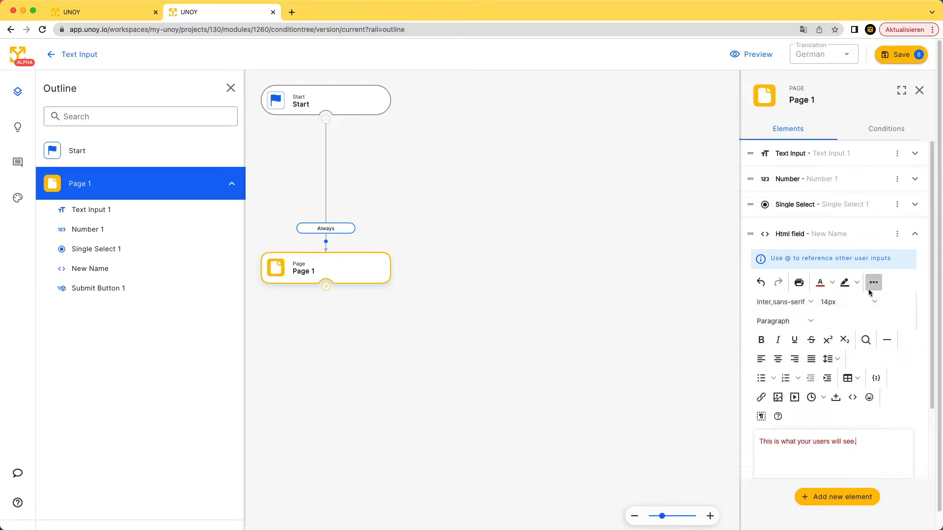
{"action": "left_click", "coordinate": [811, 322]}
{"action": "left_click", "coordinate": [794, 356]}
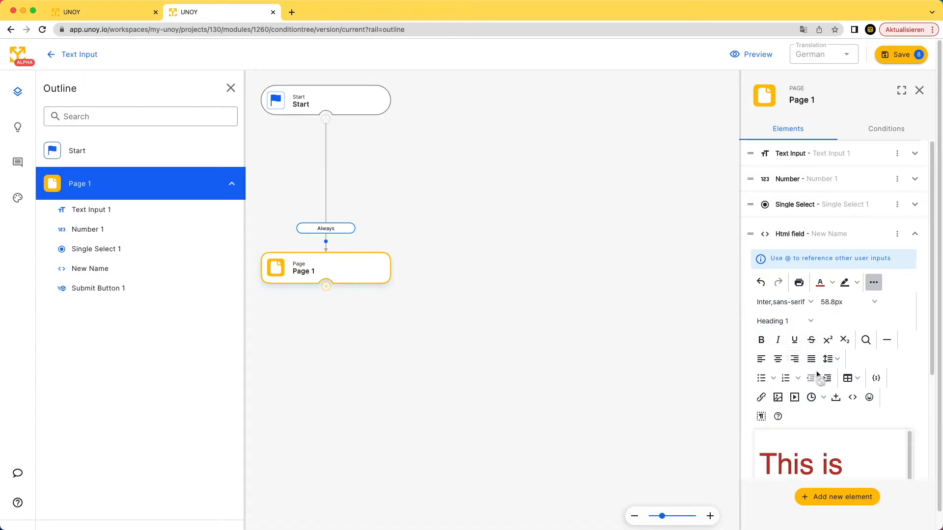
{"action": "left_click", "coordinate": [802, 325]}
{"action": "left_click", "coordinate": [782, 401]}
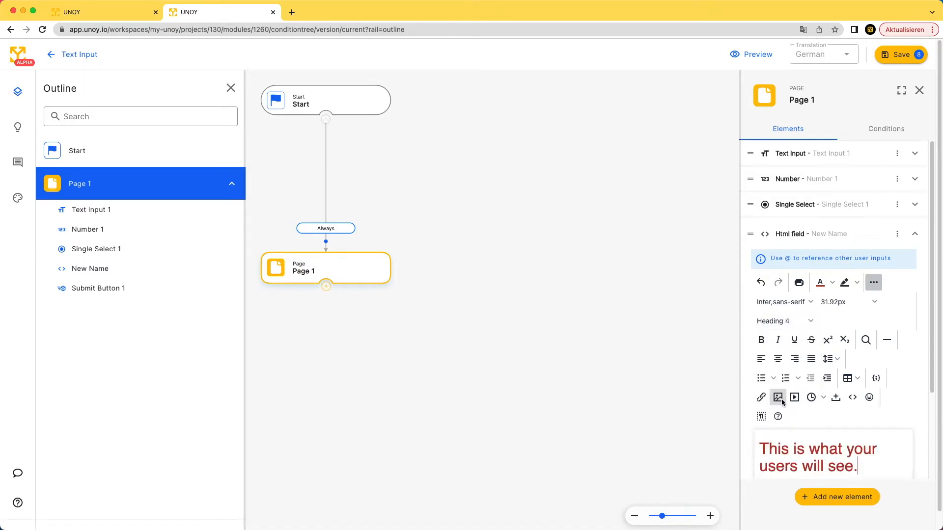
{"action": "scroll", "coordinate": [786, 373], "scroll_direction": "down", "scroll_amount": 1}
{"action": "left_click", "coordinate": [778, 343]}
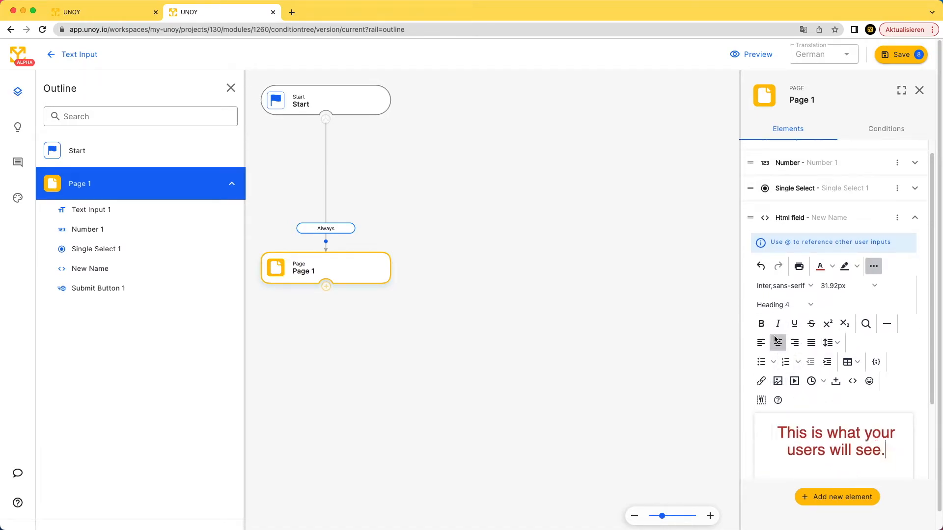
{"action": "scroll", "coordinate": [806, 393], "scroll_direction": "down", "scroll_amount": 4}
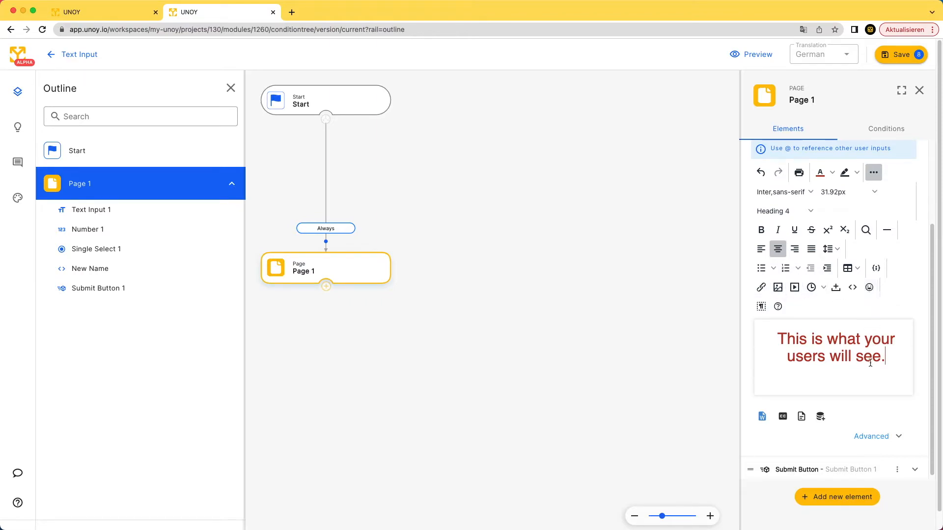
Add a new empty paragraph after 'see.' below the red heading.
{"action": "scroll", "coordinate": [869, 366], "scroll_direction": "down", "scroll_amount": 2}
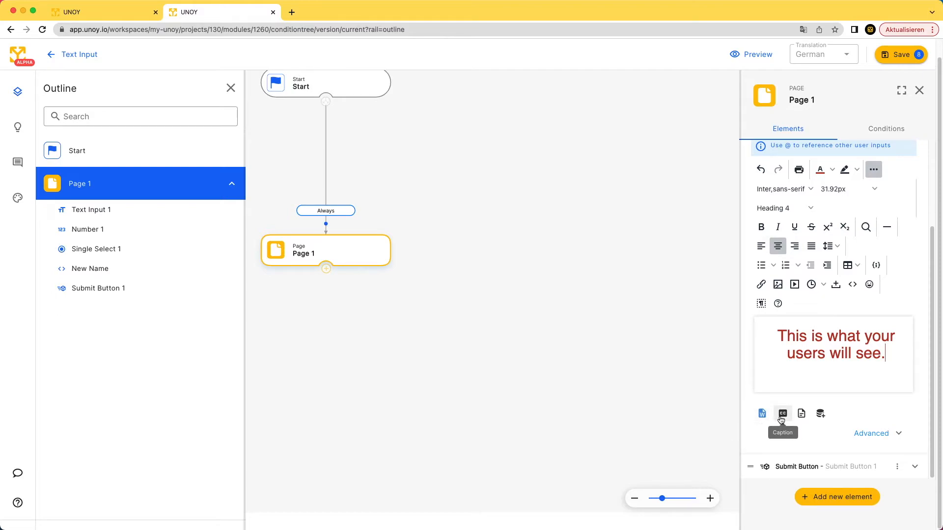
{"action": "scroll", "coordinate": [781, 419], "scroll_direction": "up", "scroll_amount": 1}
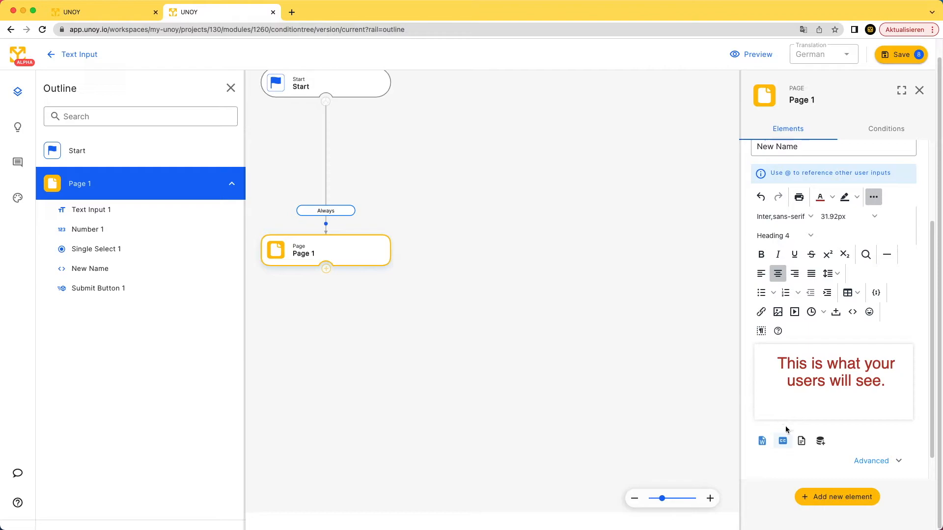
{"action": "scroll", "coordinate": [785, 437], "scroll_direction": "down", "scroll_amount": 1}
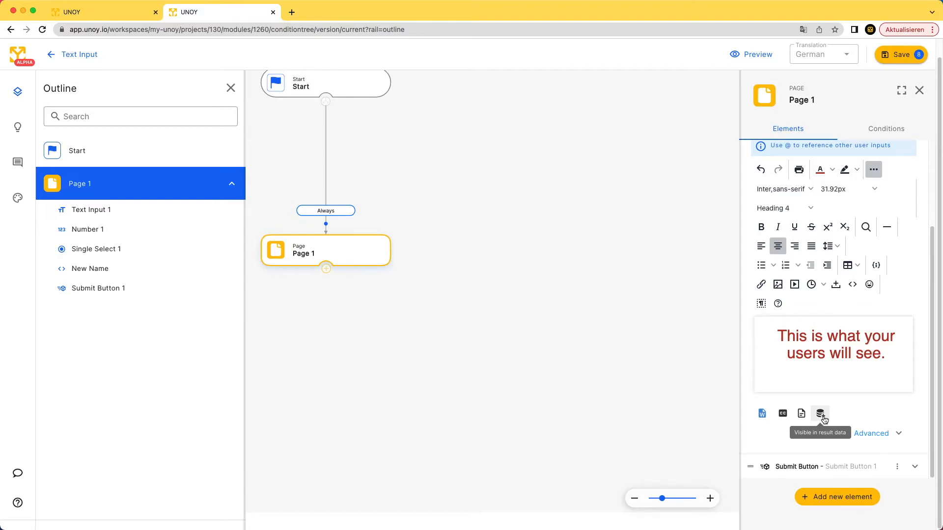
{"action": "left_click", "coordinate": [887, 358]}
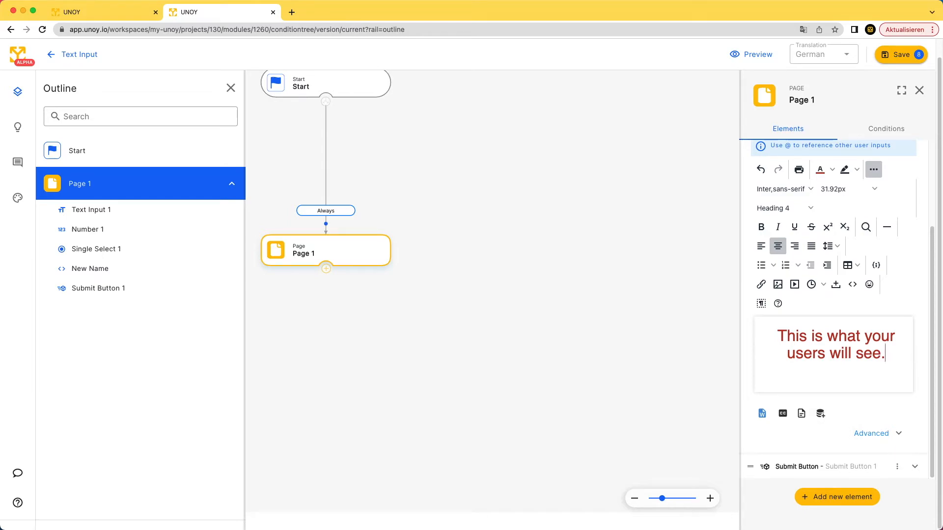
{"action": "key", "text": "Return"}
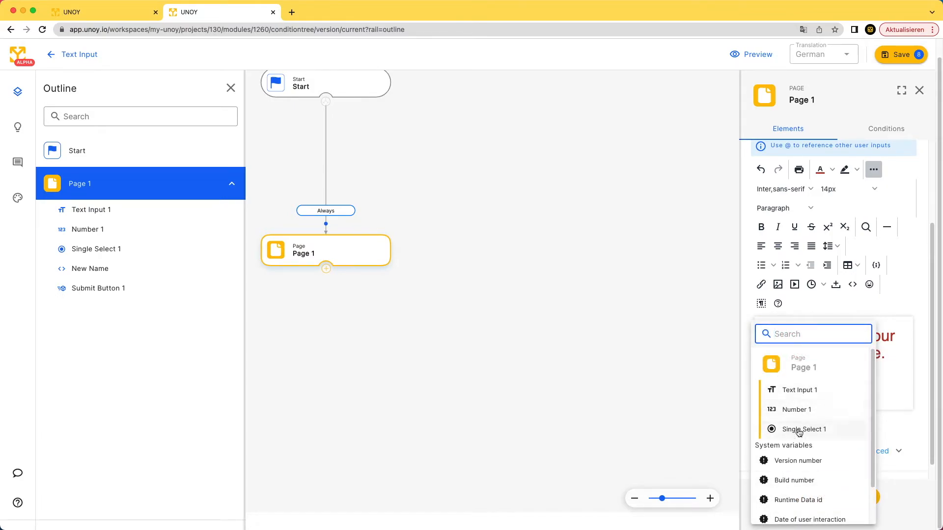
Insert a Page 1 › Text Input 1 reference on the new line below the heading.
{"action": "scroll", "coordinate": [808, 474], "scroll_direction": "down", "scroll_amount": 1}
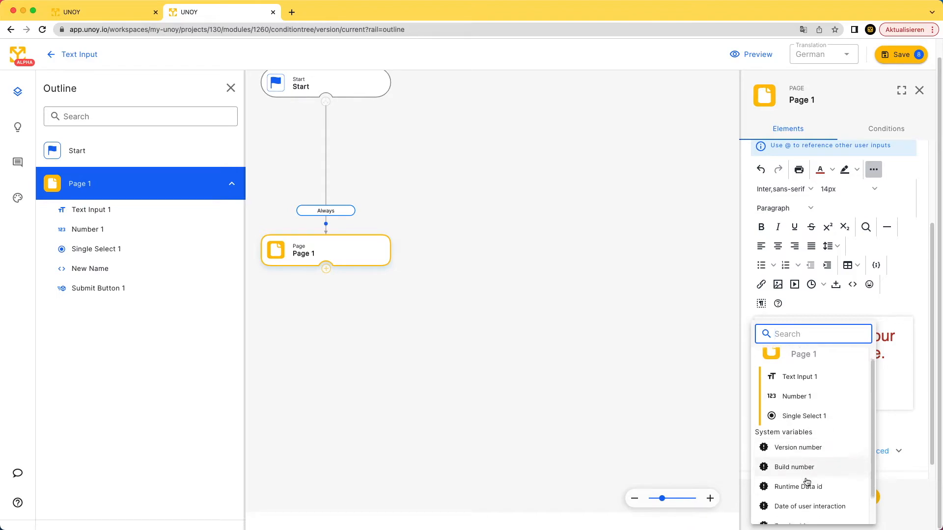
{"action": "scroll", "coordinate": [812, 459], "scroll_direction": "up", "scroll_amount": 1}
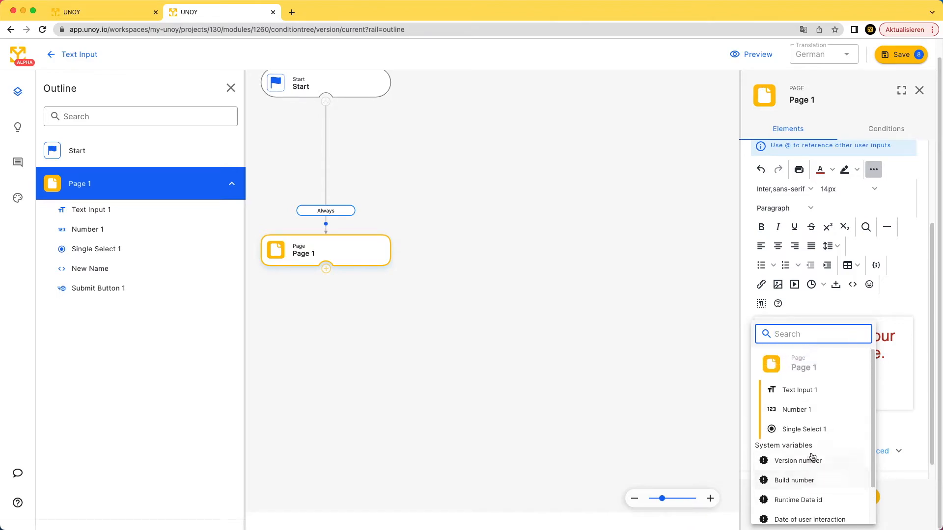
{"action": "left_click", "coordinate": [803, 395]}
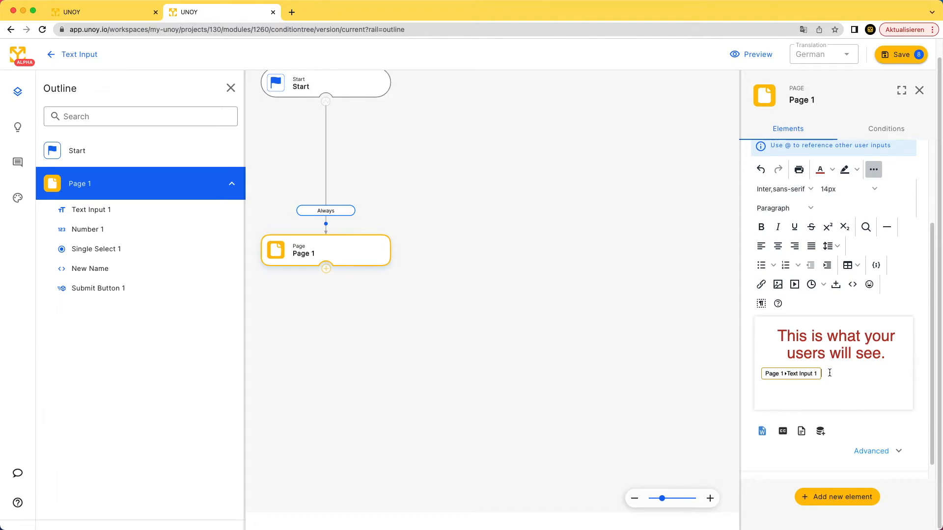
Save all pending changes through the Save changes dialog.
{"action": "left_click", "coordinate": [892, 61]}
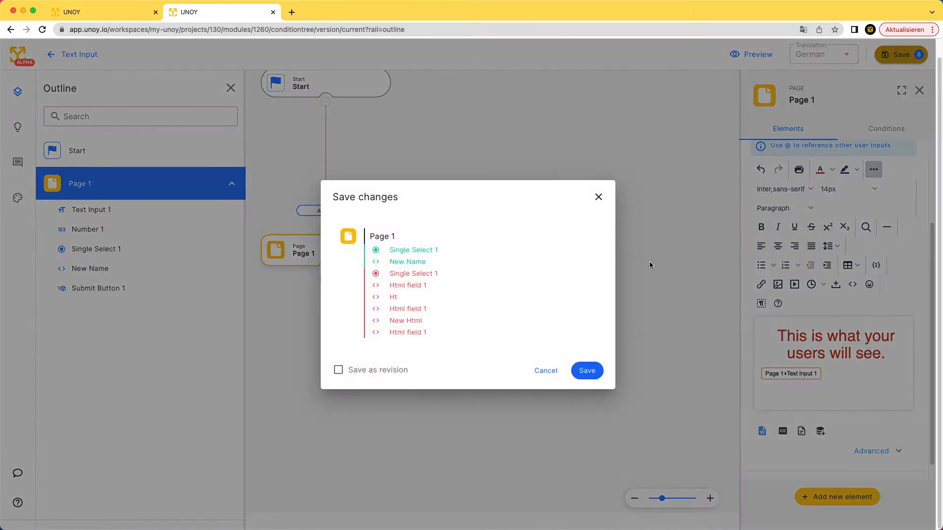
{"action": "left_click", "coordinate": [592, 372]}
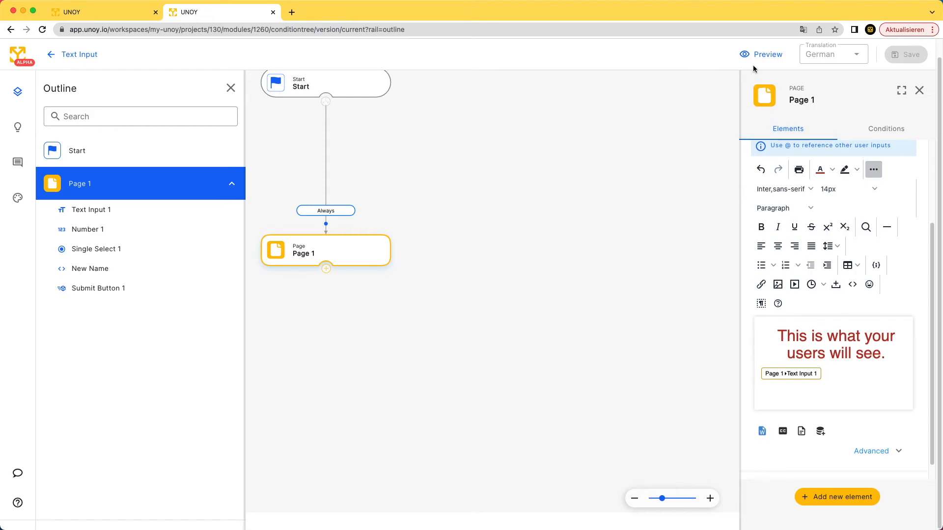
{"action": "left_click", "coordinate": [753, 62]}
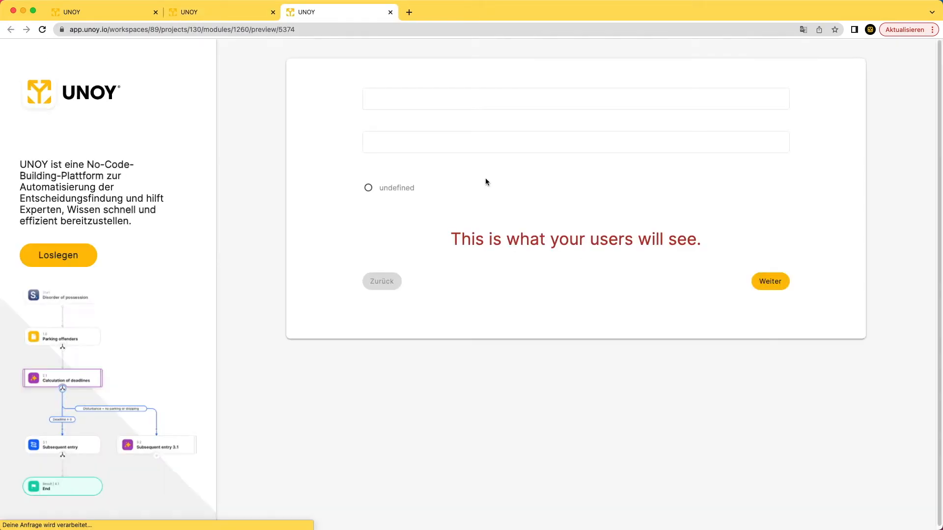
In the preview, enter 'Hey this is the text input field' in the first field and check the echo.
{"action": "mouse_move", "coordinate": [451, 239]}
{"action": "left_mouse_down"}
{"action": "mouse_move", "coordinate": [717, 246]}
{"action": "mouse_move", "coordinate": [451, 238]}
{"action": "left_mouse_up"}
{"action": "left_click", "coordinate": [717, 244]}
{"action": "triple_click", "coordinate": [451, 238]}
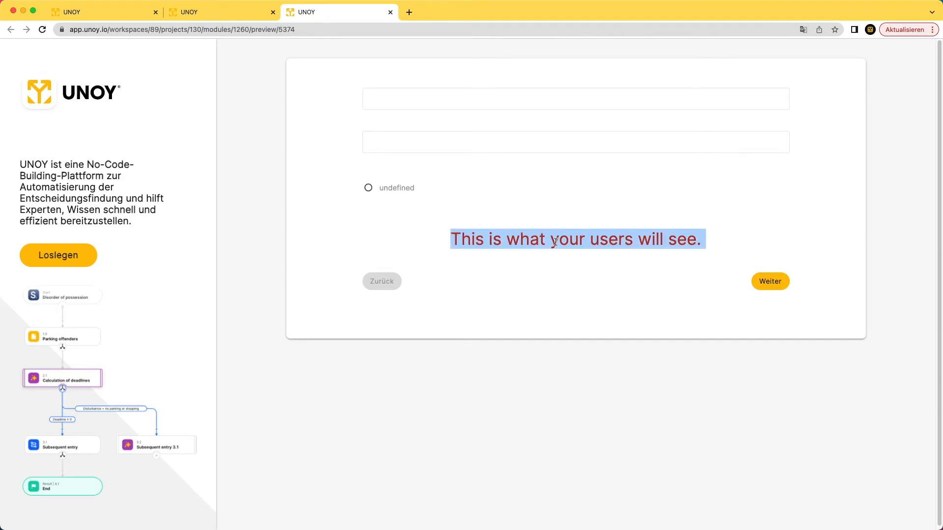
{"action": "left_click", "coordinate": [467, 102]}
{"action": "type", "text": "der"}
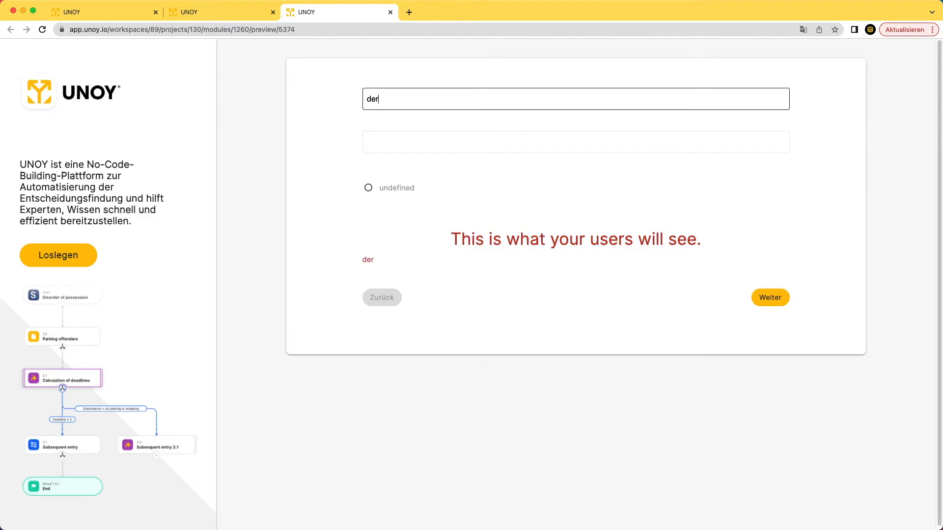
{"action": "key", "text": "BackSpace"}
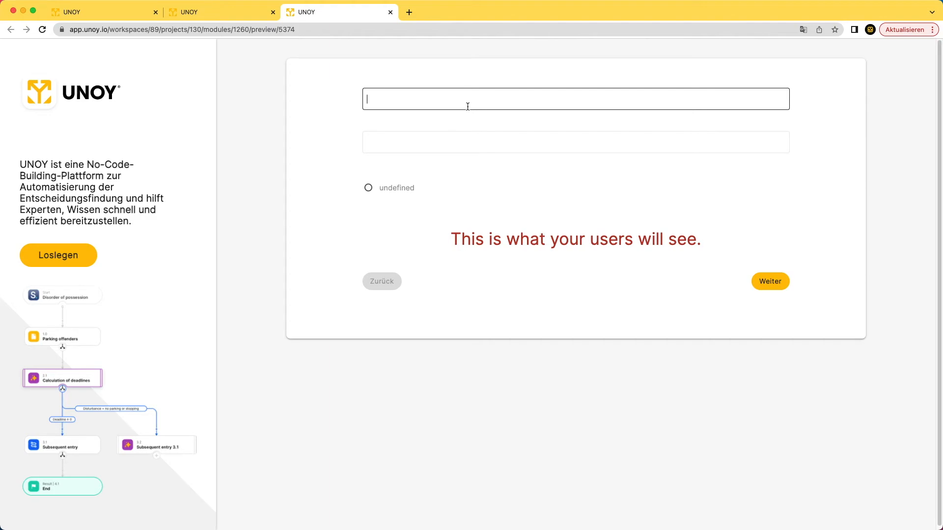
{"action": "type", "text": "Hey this i"}
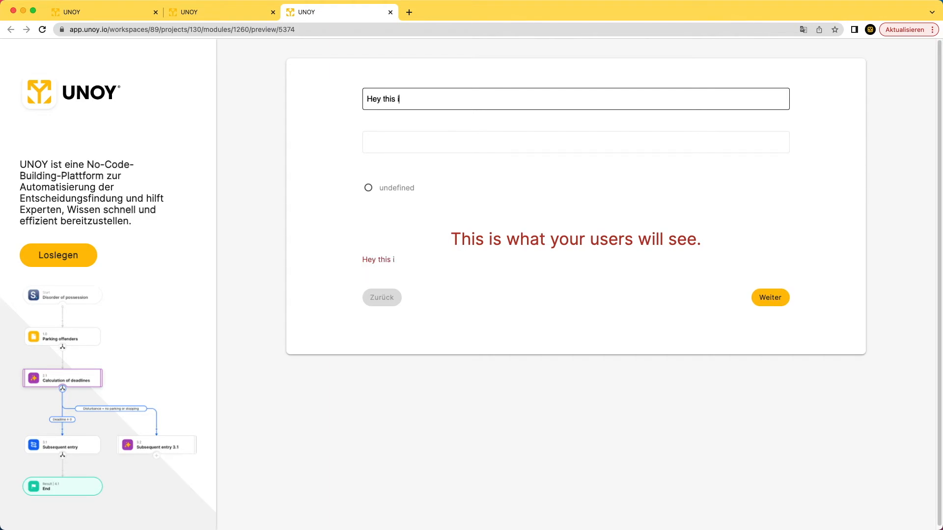
{"action": "type", "text": "s the text in put field"}
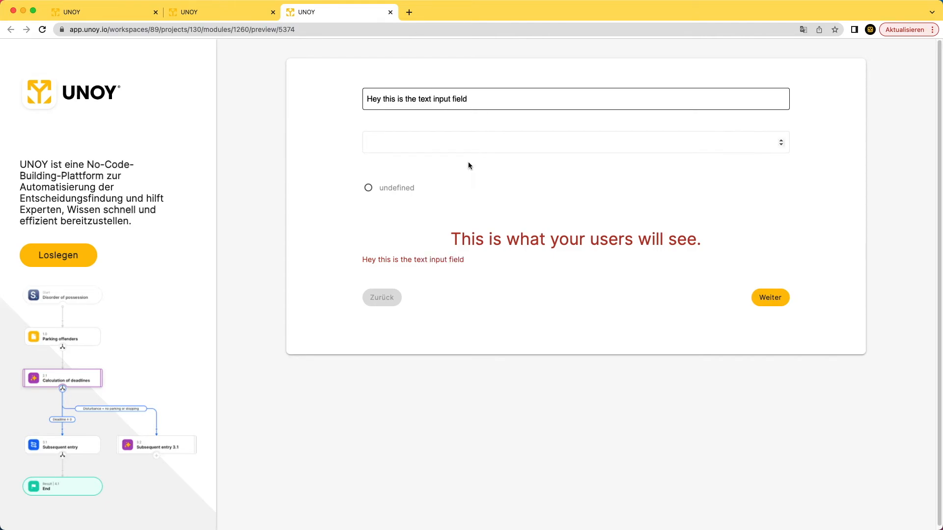
{"action": "left_click", "coordinate": [464, 261]}
{"action": "left_click", "coordinate": [210, 13]}
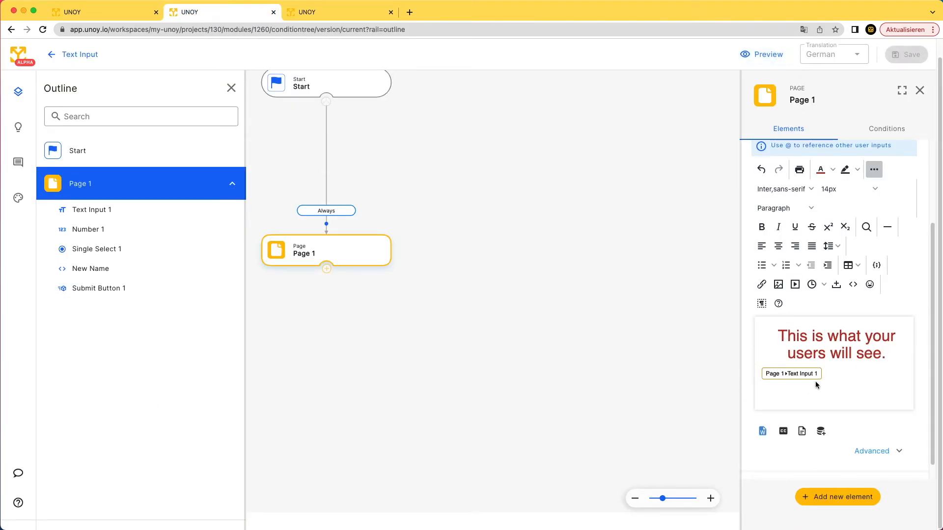
Type '--> Text vom the Input Field' right after the Text Input 1 chip.
{"action": "left_click", "coordinate": [830, 374]}
{"action": "type", "text": "--> "}
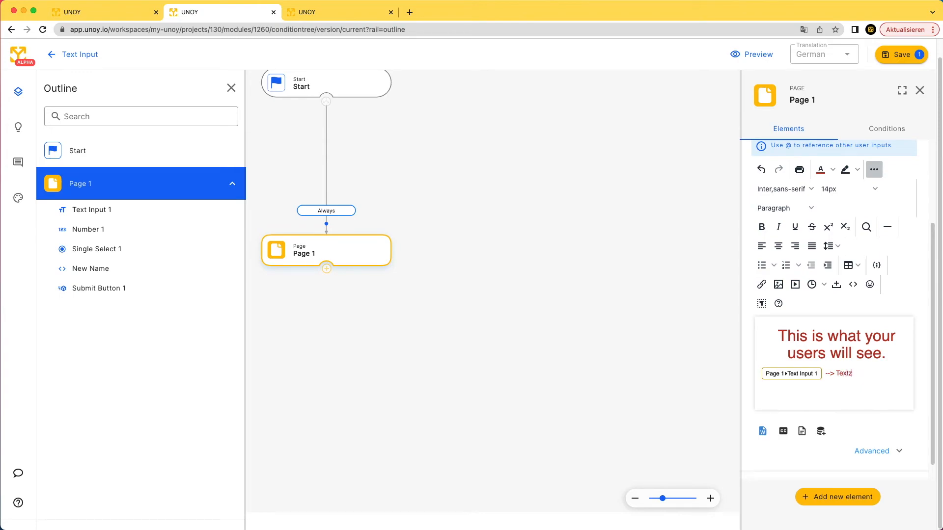
{"action": "type", "text": "Text vom the Input Field"}
{"action": "scroll", "coordinate": [900, 313], "scroll_direction": "up", "scroll_amount": 3}
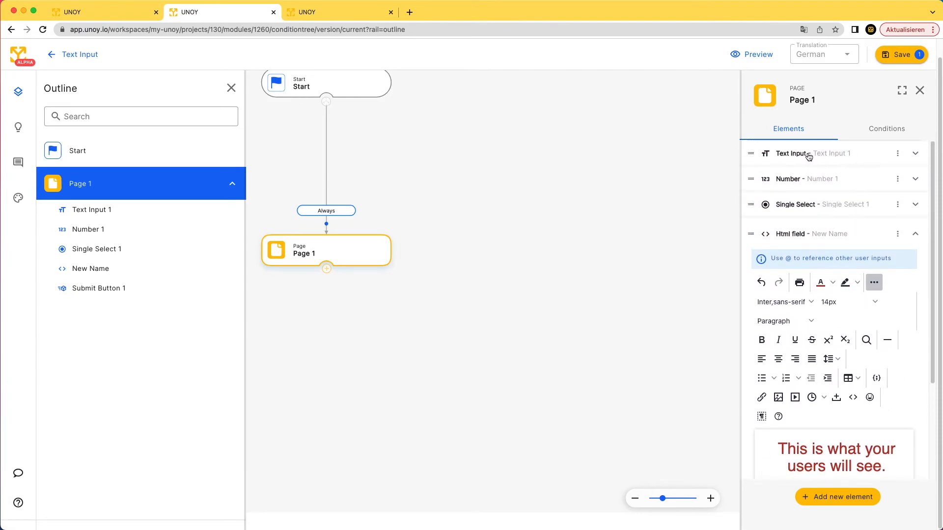
Delete Single Select 1 via its ⋮ menu and confirm saving the changes.
{"action": "left_click", "coordinate": [898, 205]}
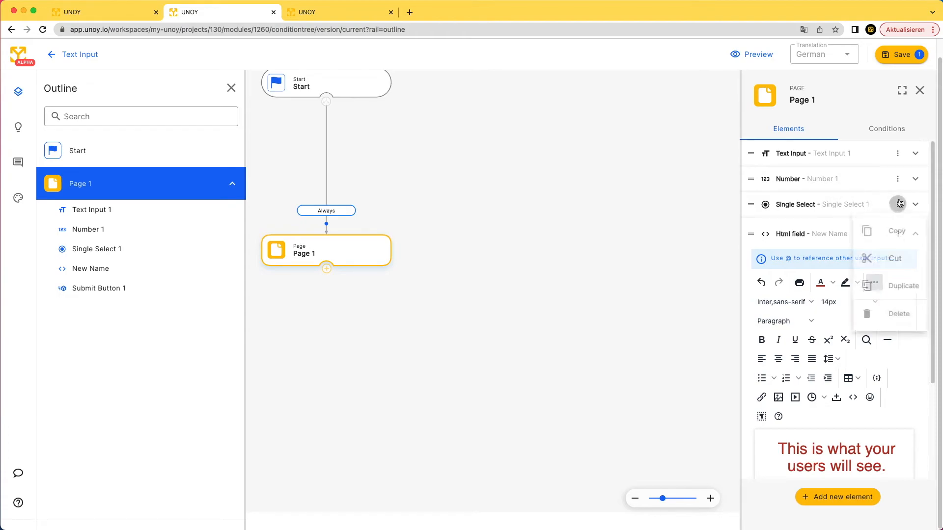
{"action": "left_click", "coordinate": [891, 314]}
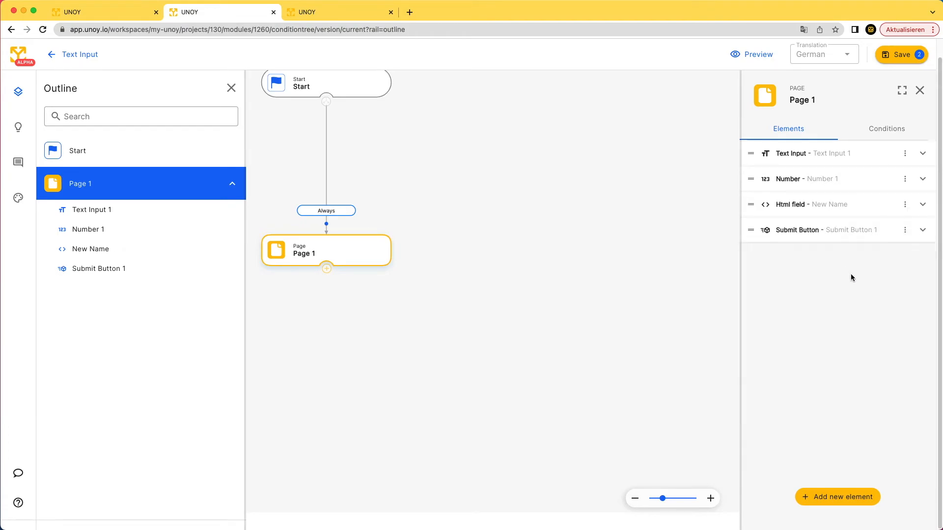
{"action": "left_click", "coordinate": [923, 204]}
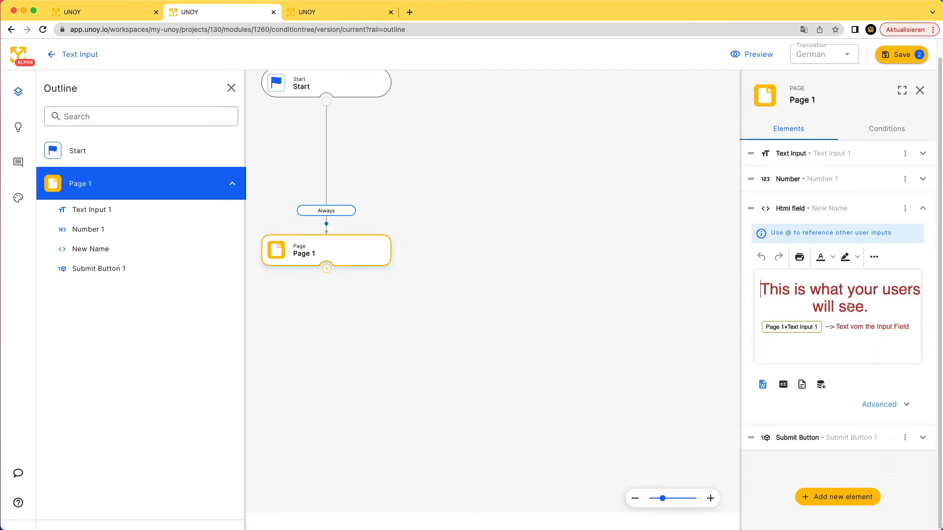
{"action": "left_click", "coordinate": [900, 54]}
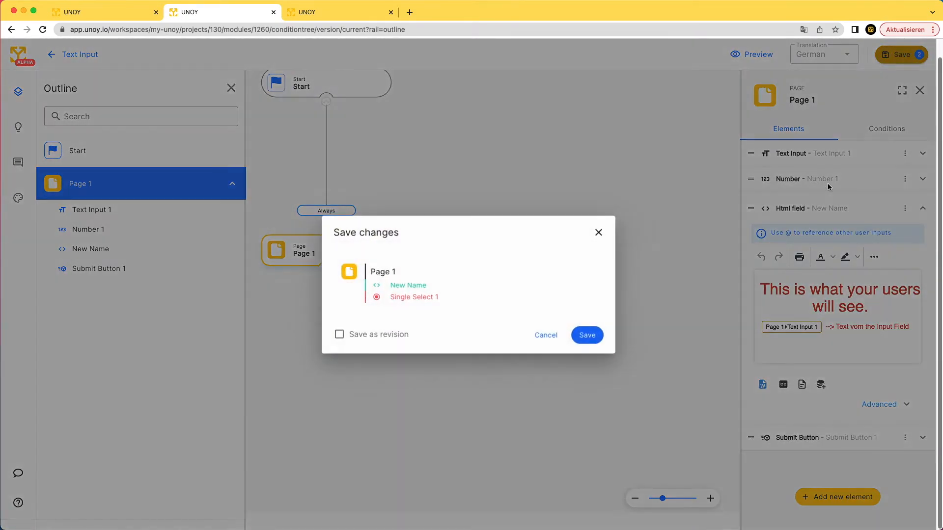
{"action": "left_click", "coordinate": [592, 336]}
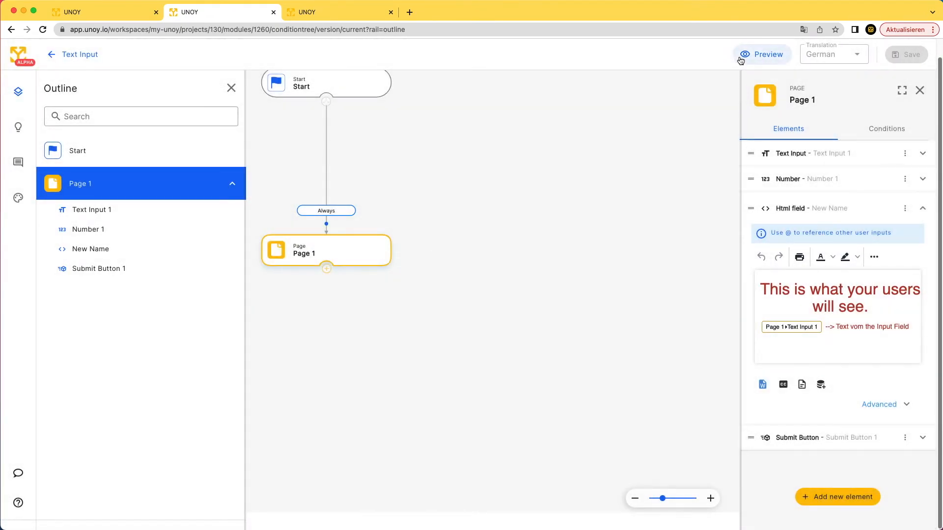
Preview the module, enter 'Test' in the first field, then return to the editor.
{"action": "left_click", "coordinate": [742, 54]}
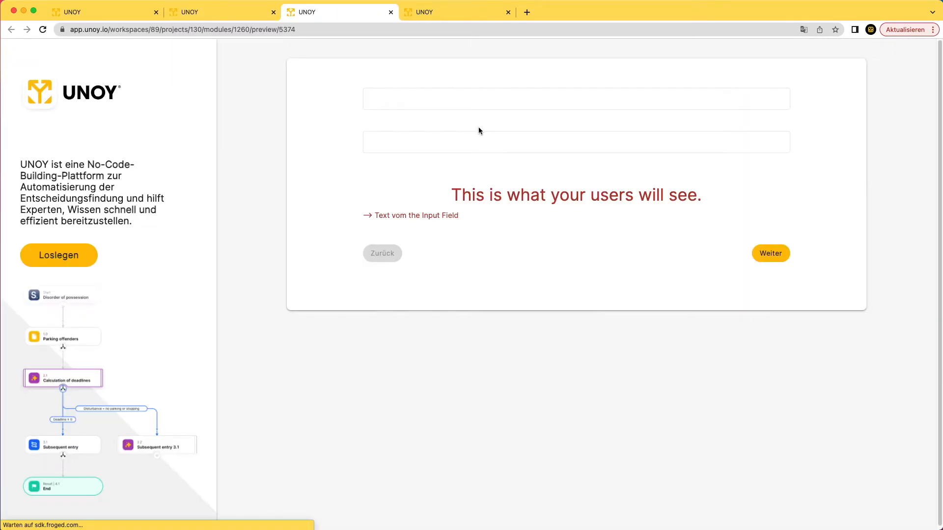
{"action": "left_click", "coordinate": [428, 104]}
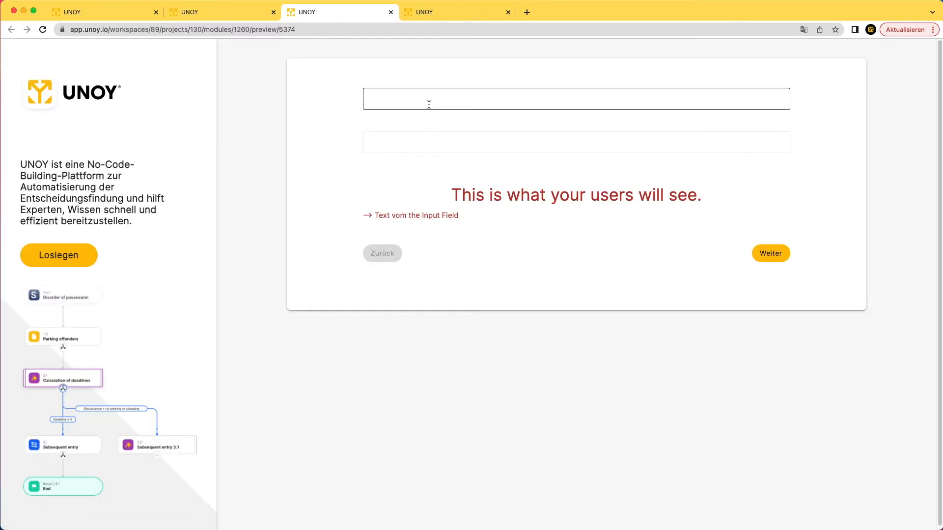
{"action": "type", "text": "Test"}
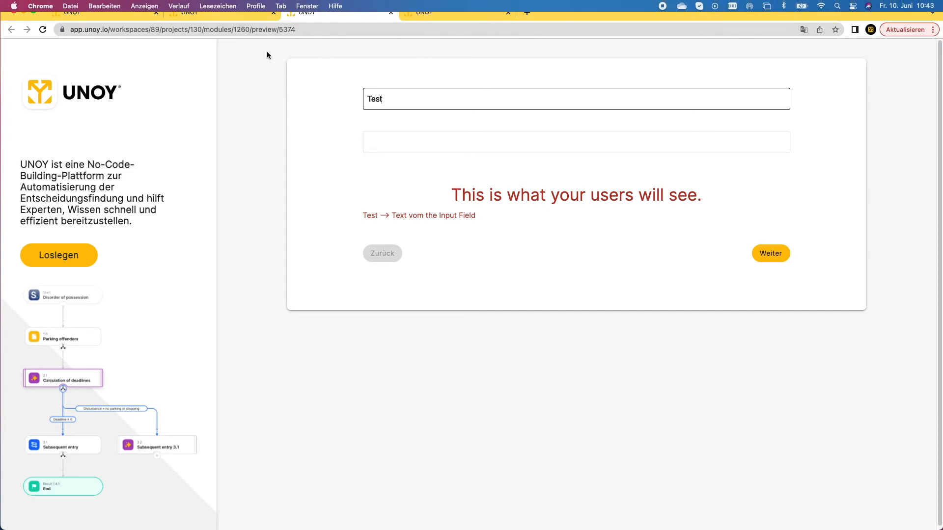
{"action": "left_click", "coordinate": [246, 15]}
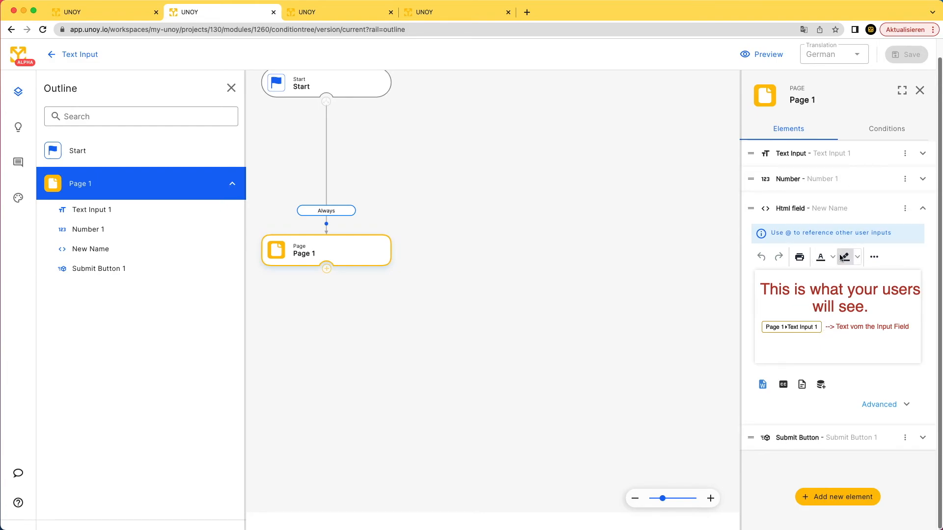
Insert a Page 1 › Number 1 reference with @, save, and switch to the preview.
{"action": "type", "text": "@"}
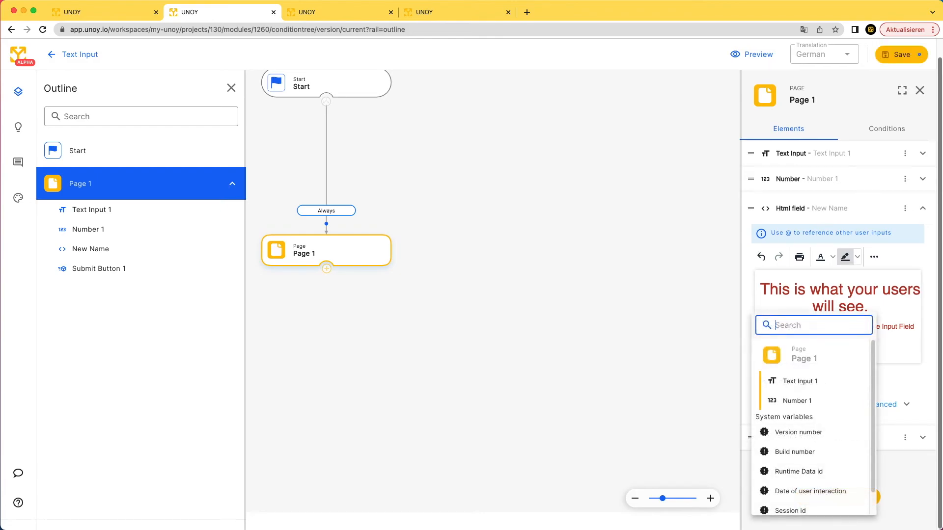
{"action": "left_click", "coordinate": [817, 401]}
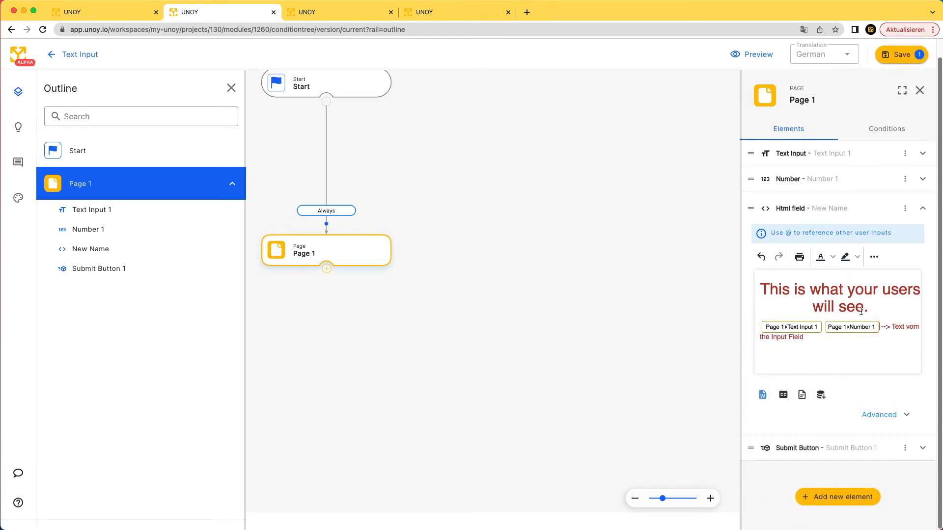
{"action": "left_click", "coordinate": [902, 56]}
{"action": "left_click", "coordinate": [594, 329]}
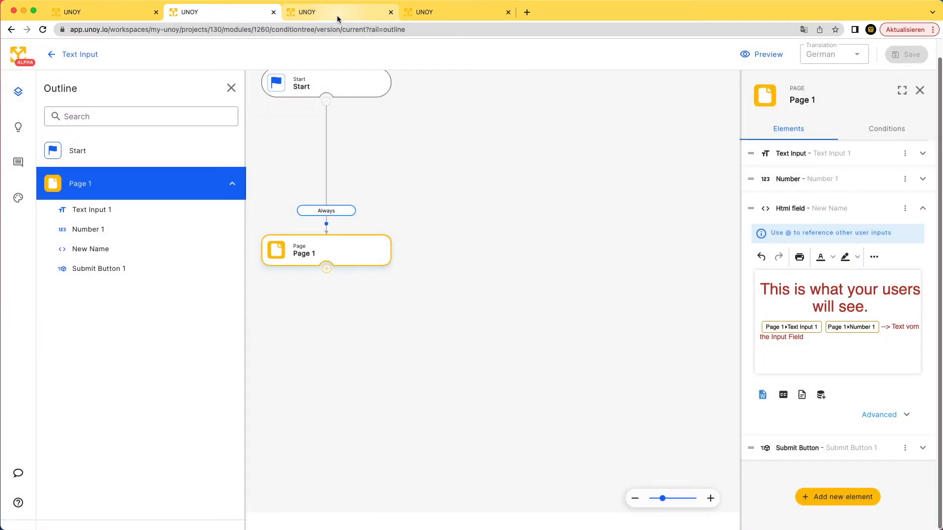
{"action": "left_click", "coordinate": [337, 16]}
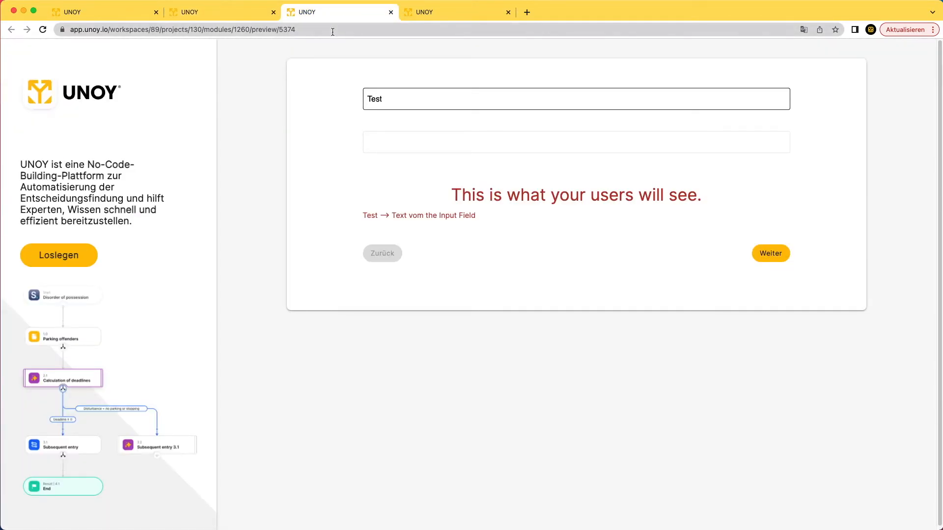
Reload the preview with the saved changes and raise the Number value to 10.
{"action": "left_click", "coordinate": [333, 31]}
{"action": "key", "text": "Return"}
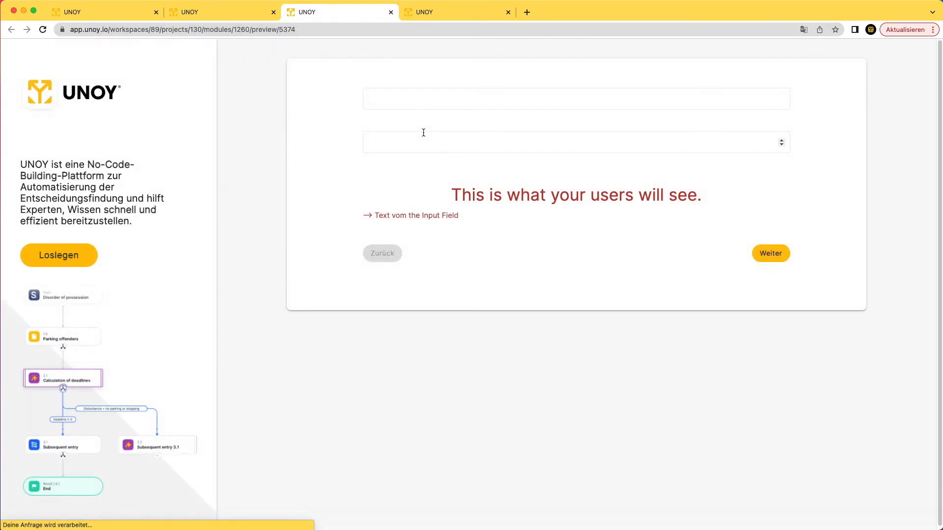
{"action": "left_click", "coordinate": [781, 141]}
{"action": "left_click", "coordinate": [781, 141]}
{"action": "left_click", "coordinate": [781, 141]}
{"action": "left_click", "coordinate": [781, 141]}
{"action": "left_click", "coordinate": [781, 140]}
{"action": "left_click", "coordinate": [781, 141]}
{"action": "left_click", "coordinate": [781, 141]}
{"action": "left_click", "coordinate": [781, 141]}
{"action": "left_click", "coordinate": [781, 141]}
{"action": "left_click", "coordinate": [781, 141]}
Enter 'HEy this is the test' in the text field, check the echoed heading, and return to the editor.
{"action": "left_click", "coordinate": [568, 96]}
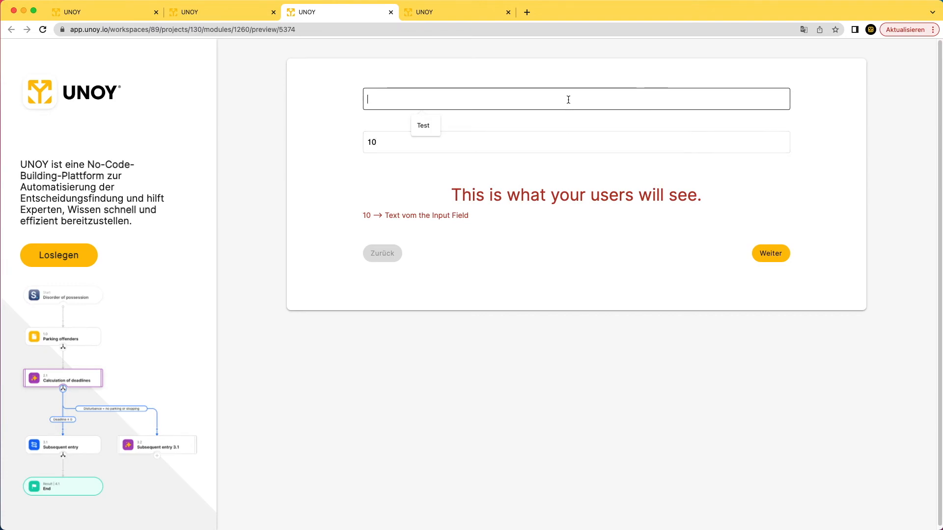
{"action": "type", "text": "HEy this ist"}
{"action": "key", "text": "BackSpace"}
{"action": "type", "text": "the test"}
{"action": "left_click_drag", "start_coordinate": [565, 217], "coordinate": [502, 200]}
{"action": "left_click", "coordinate": [482, 189]}
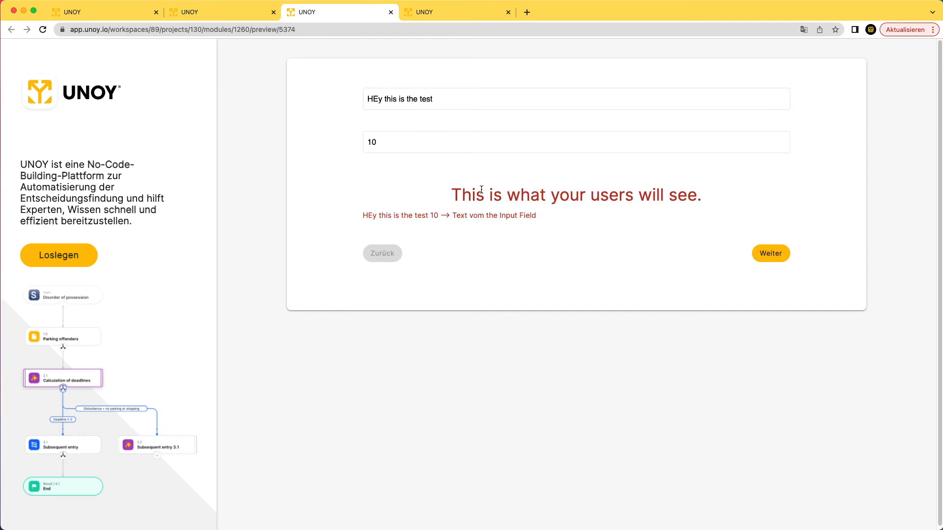
{"action": "left_click", "coordinate": [247, 21]}
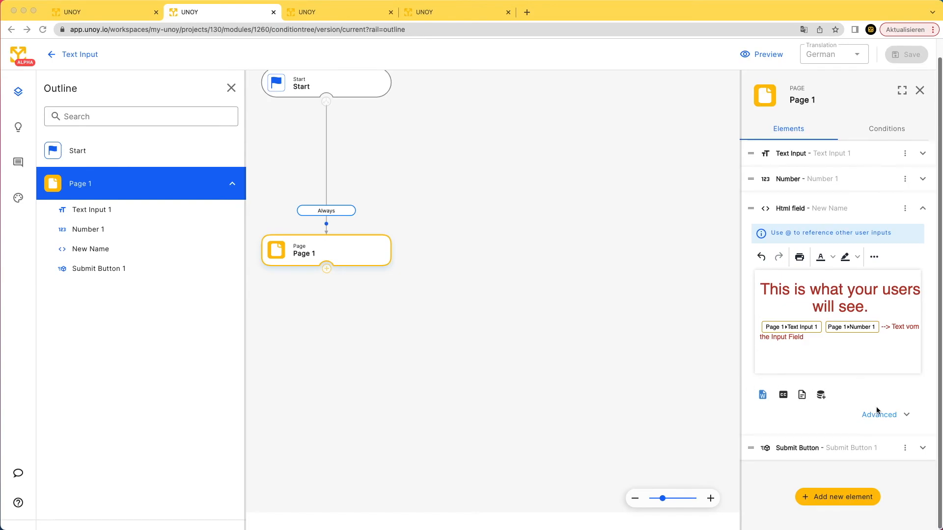
Expand the HTML field's Advanced settings and open the Responsiveness and Style sections.
{"action": "left_click", "coordinate": [904, 416]}
{"action": "left_click", "coordinate": [903, 414]}
{"action": "scroll", "coordinate": [892, 363], "scroll_direction": "down", "scroll_amount": 2}
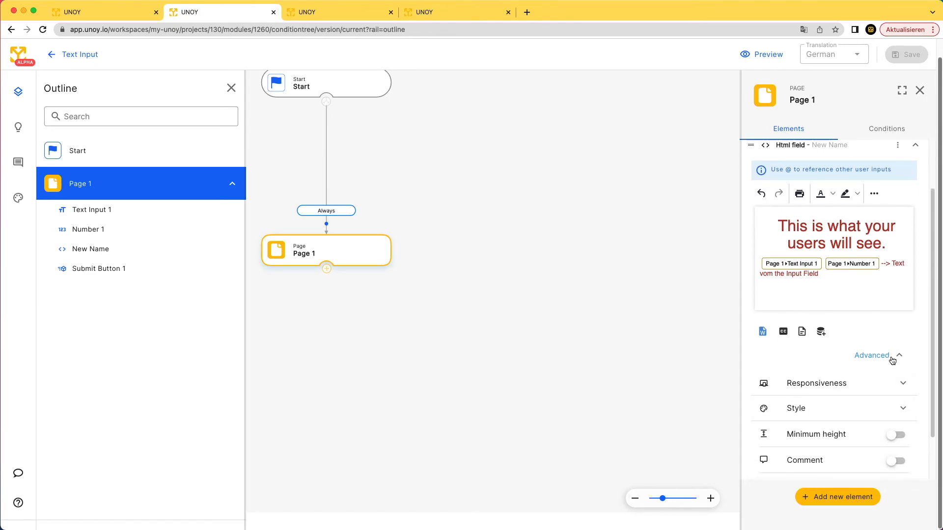
{"action": "scroll", "coordinate": [893, 356], "scroll_direction": "down", "scroll_amount": 2}
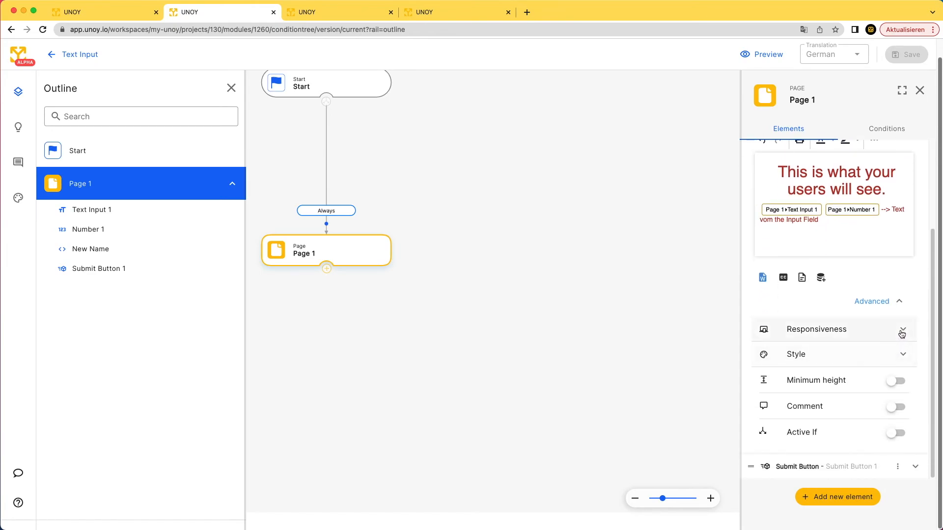
{"action": "left_click", "coordinate": [903, 332]}
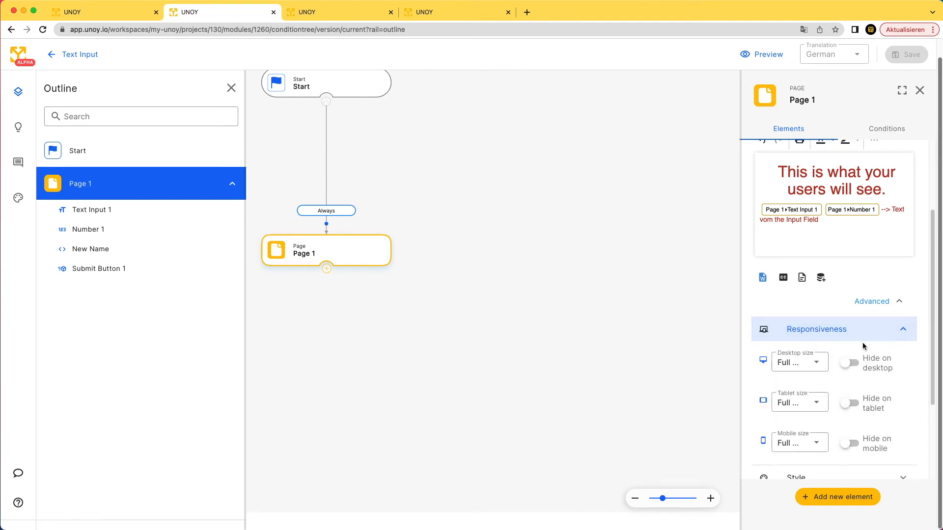
{"action": "scroll", "coordinate": [838, 349], "scroll_direction": "down", "scroll_amount": 3}
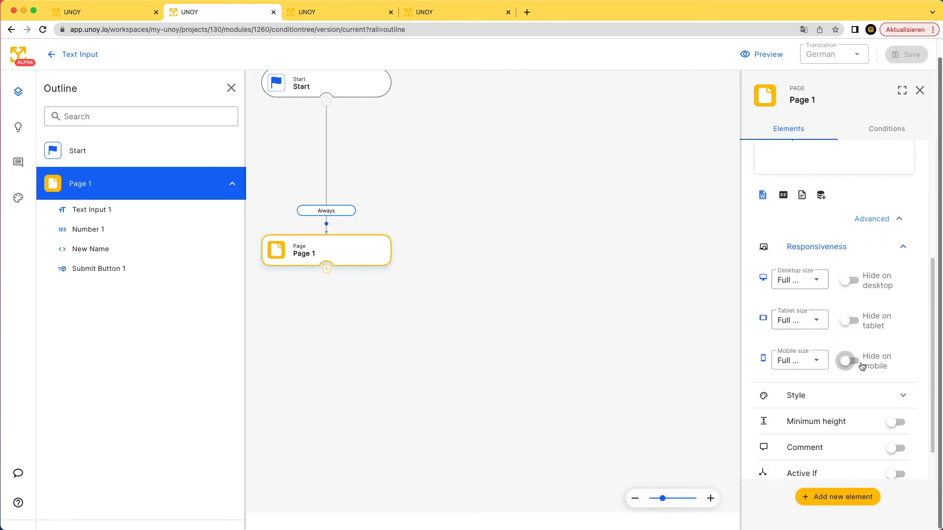
{"action": "left_click", "coordinate": [897, 397]}
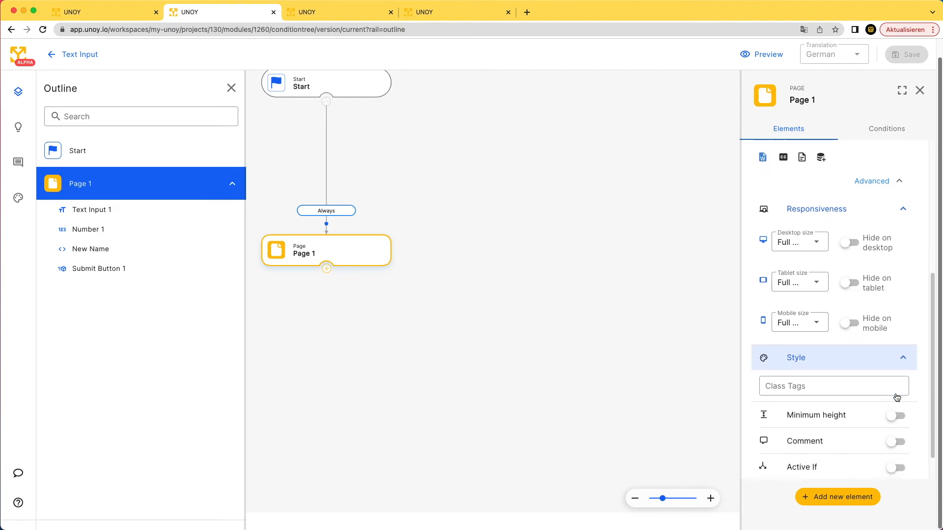
Turn on Minimum height, Comment and Active If, and create a condition.
{"action": "left_click", "coordinate": [896, 399]}
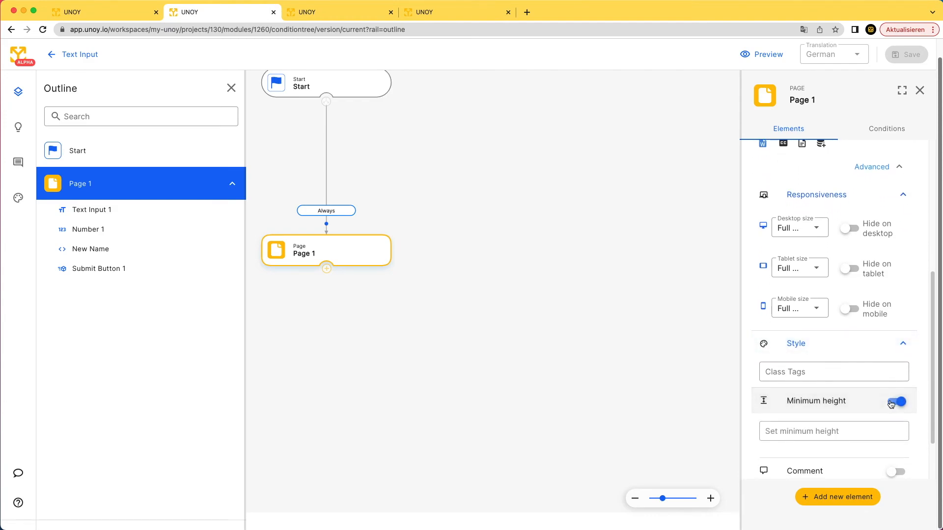
{"action": "scroll", "coordinate": [864, 397], "scroll_direction": "down", "scroll_amount": 2}
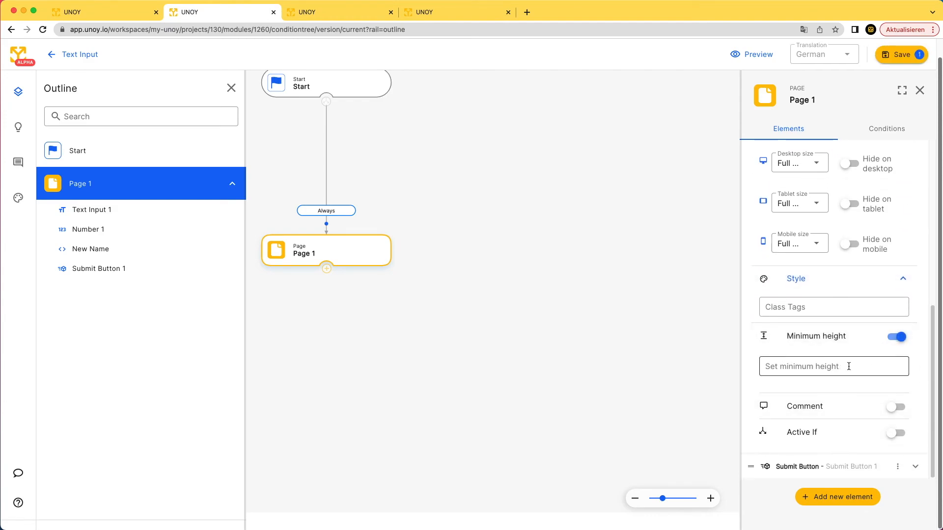
{"action": "left_click", "coordinate": [895, 407]}
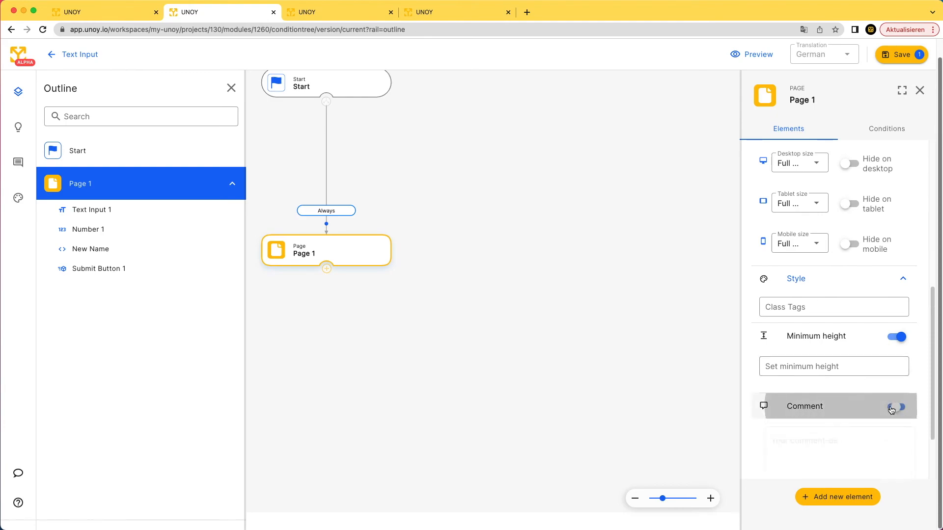
{"action": "scroll", "coordinate": [891, 413], "scroll_direction": "down", "scroll_amount": 3}
{"action": "left_click", "coordinate": [894, 431]}
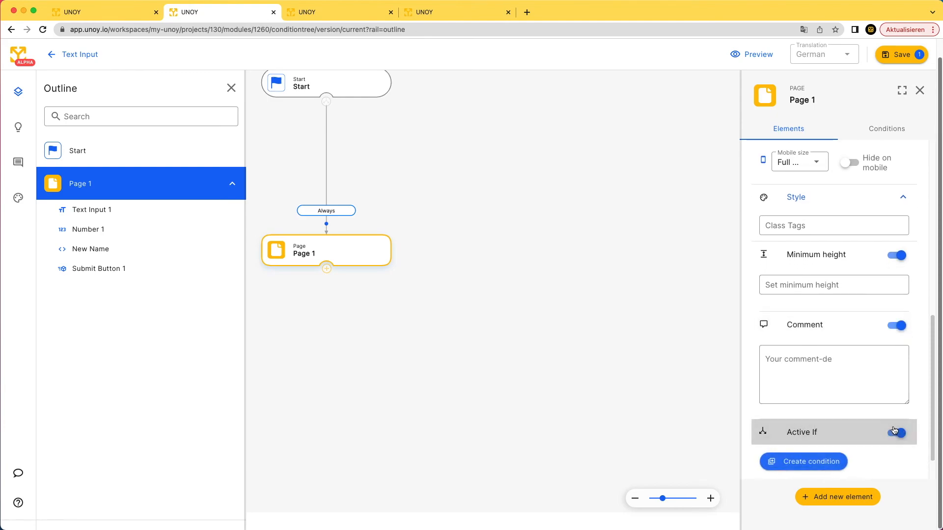
{"action": "left_click", "coordinate": [792, 423]}
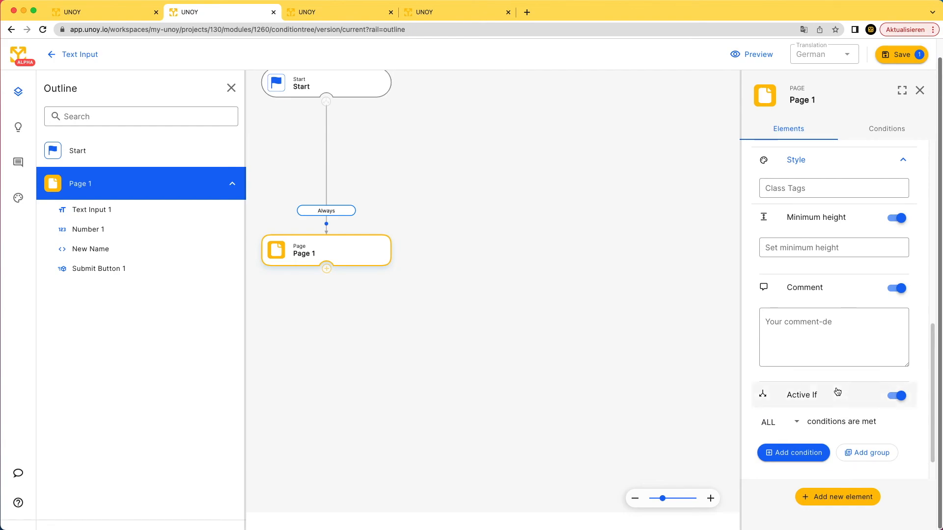
Add a condition that checks whether Number 1 equals a comparison value.
{"action": "left_click", "coordinate": [785, 416]}
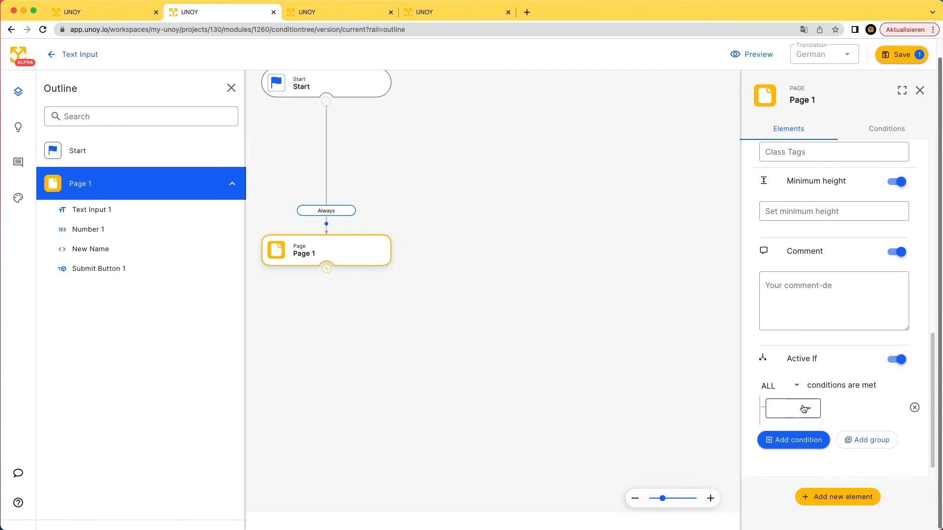
{"action": "left_click", "coordinate": [802, 408]}
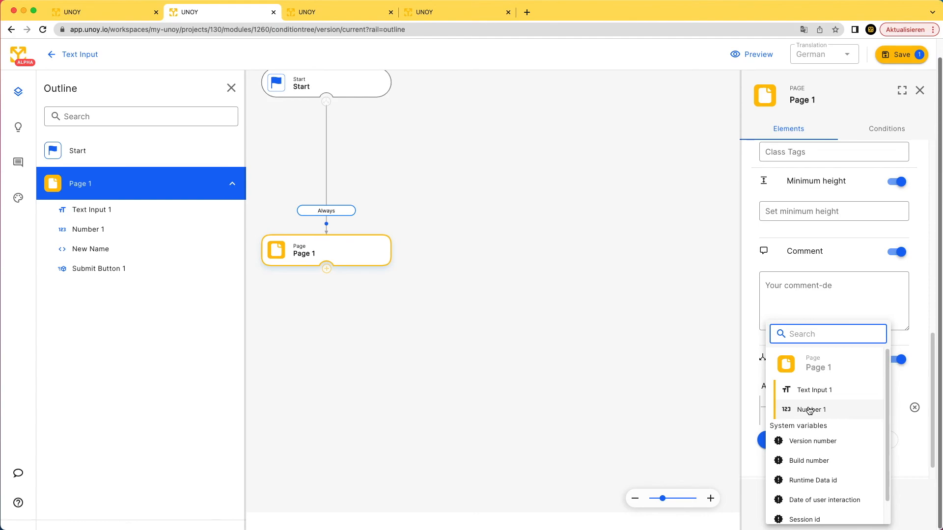
{"action": "left_click", "coordinate": [809, 411]}
{"action": "left_click", "coordinate": [833, 409]}
{"action": "left_click", "coordinate": [836, 431]}
{"action": "left_click", "coordinate": [862, 410]}
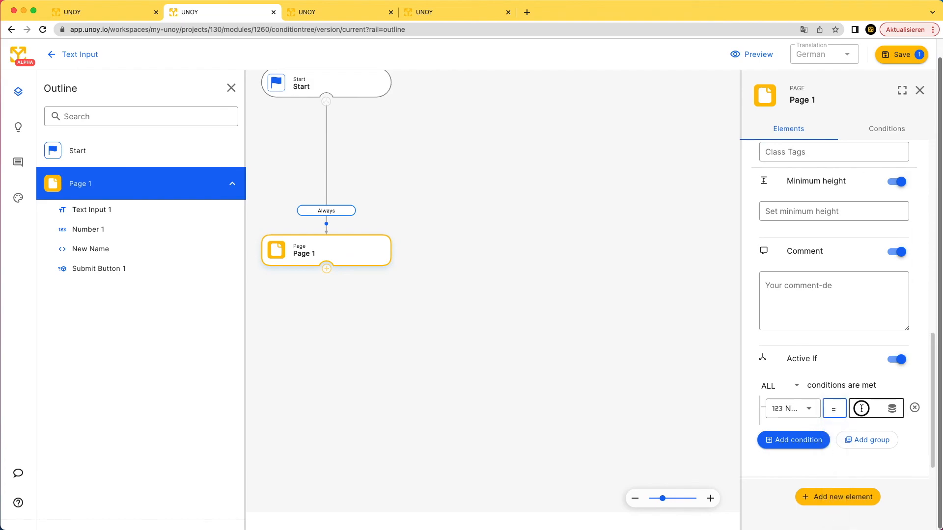
{"action": "left_click", "coordinate": [890, 410]}
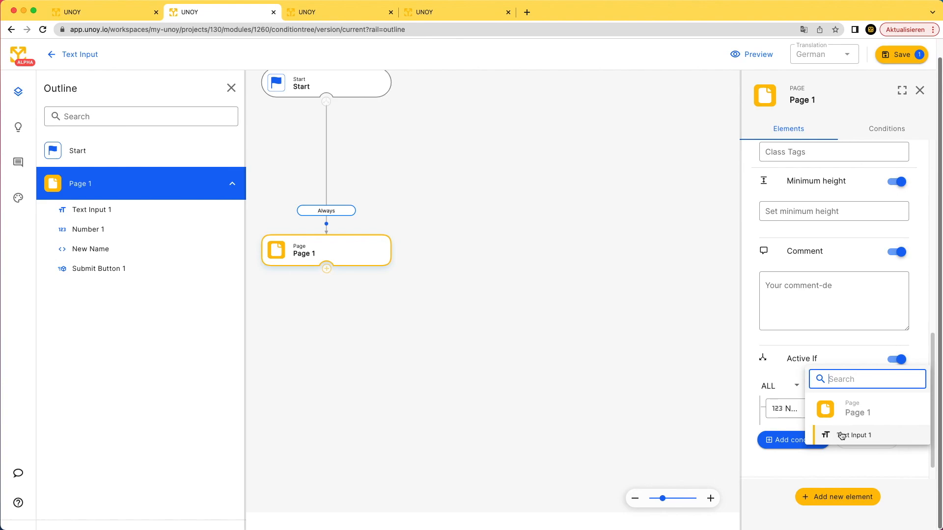
{"action": "left_click", "coordinate": [897, 359]}
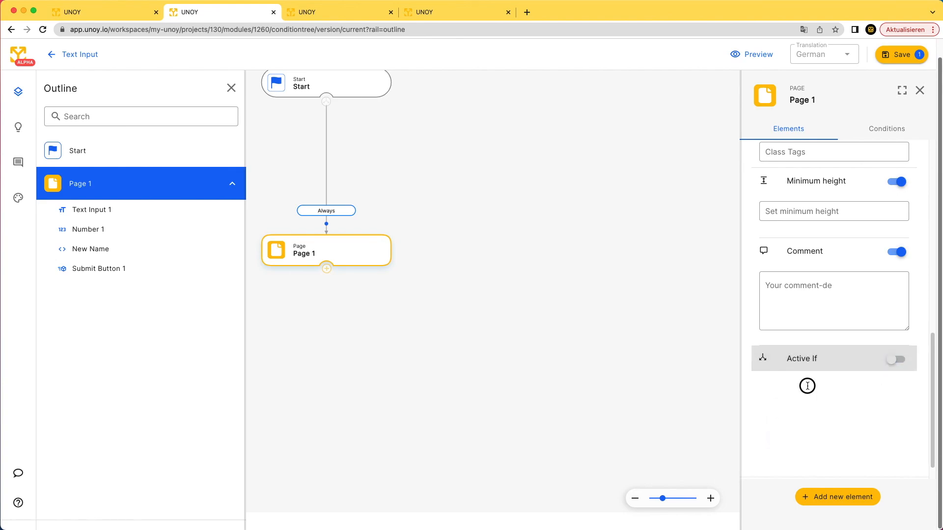
Switch the comment off, keep Active If on, and set the comparison value to test.
{"action": "left_click", "coordinate": [892, 424]}
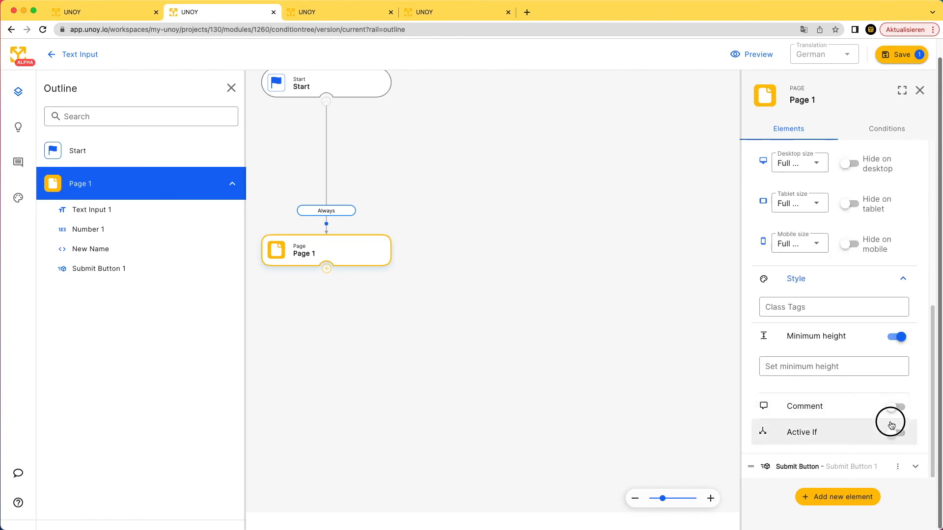
{"action": "left_click", "coordinate": [894, 429]}
{"action": "left_click", "coordinate": [895, 430]}
{"action": "scroll", "coordinate": [885, 413], "scroll_direction": "down", "scroll_amount": 2}
{"action": "left_click", "coordinate": [864, 380]}
{"action": "type", "text": "12"}
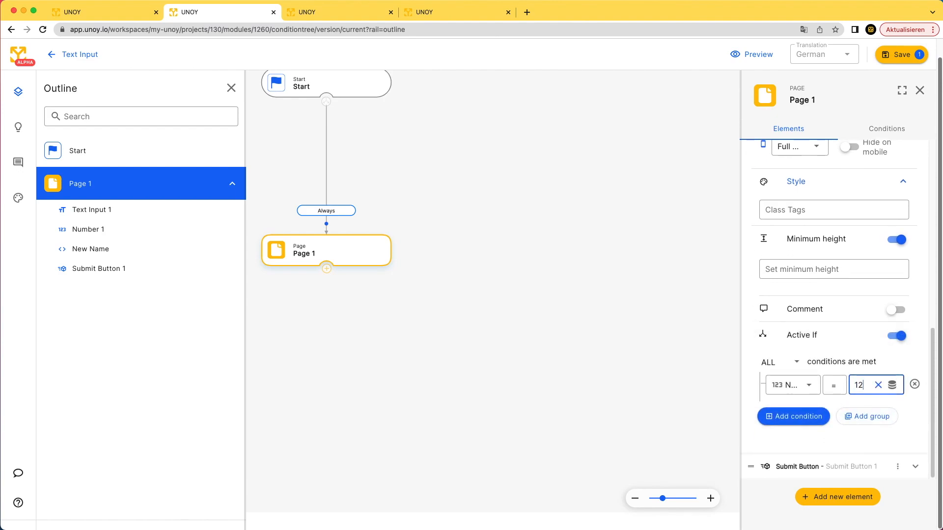
{"action": "key", "text": "BackSpace"}
{"action": "key", "text": "BackSpace"}
{"action": "type", "text": "t"}
Add a second, empty condition to the Active If rule.
{"action": "left_click", "coordinate": [825, 417]}
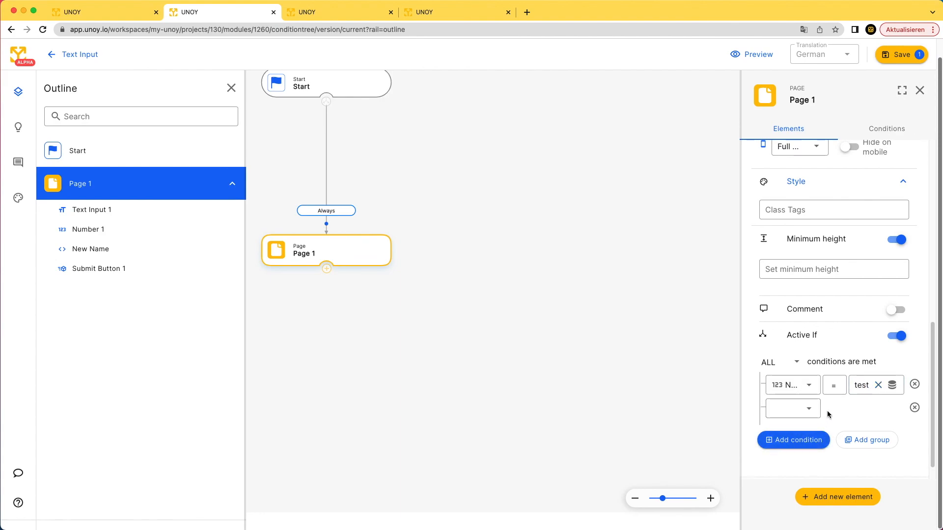
{"action": "scroll", "coordinate": [864, 407], "scroll_direction": "down", "scroll_amount": 1}
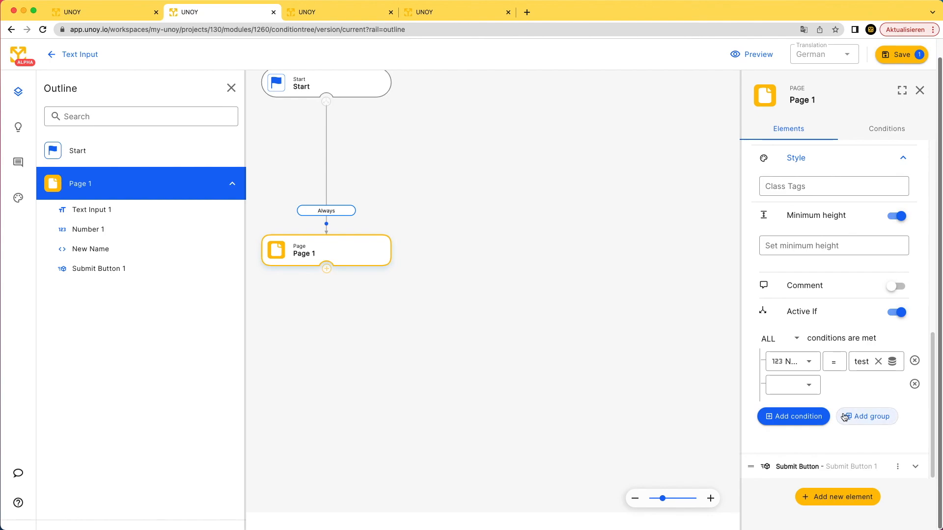
{"action": "scroll", "coordinate": [846, 406], "scroll_direction": "up", "scroll_amount": 4}
{"action": "scroll", "coordinate": [844, 289], "scroll_direction": "up", "scroll_amount": 8}
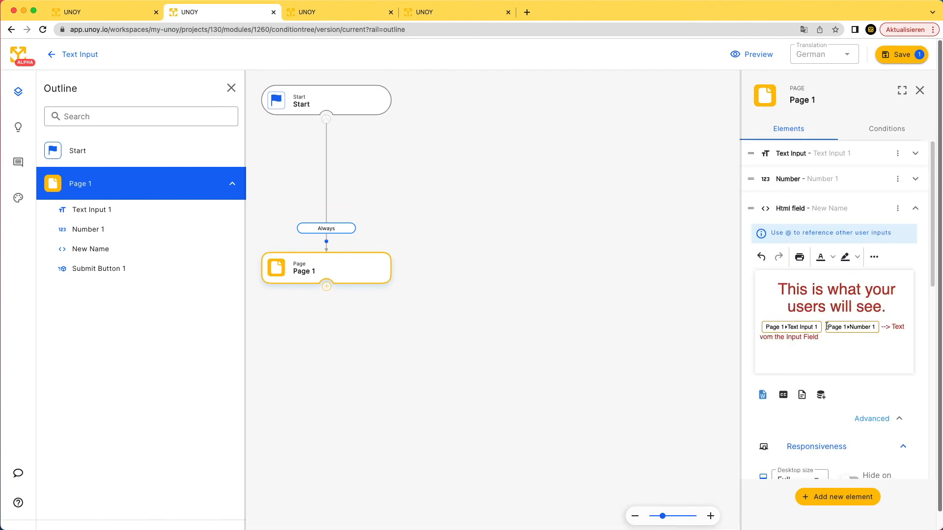